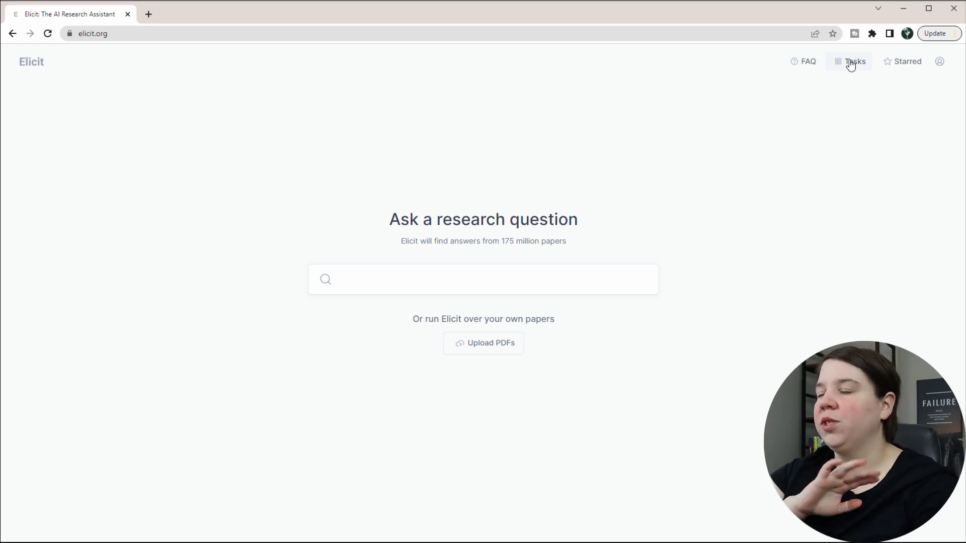
# Open Elicit's Tasks page from the top navigation bar
pyautogui.click(850, 63)
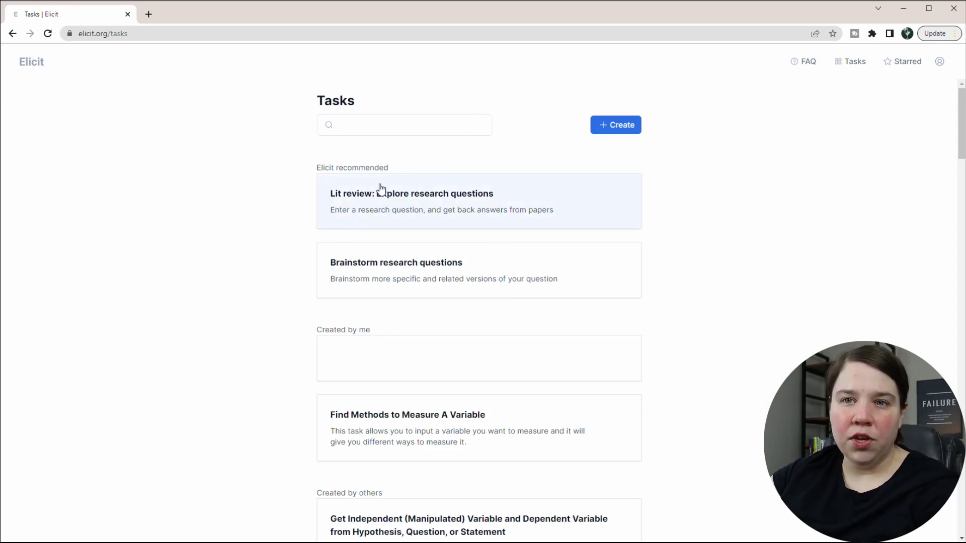
# Start the 'Brainstorm research questions' task from the Tasks page
pyautogui.click(431, 265)
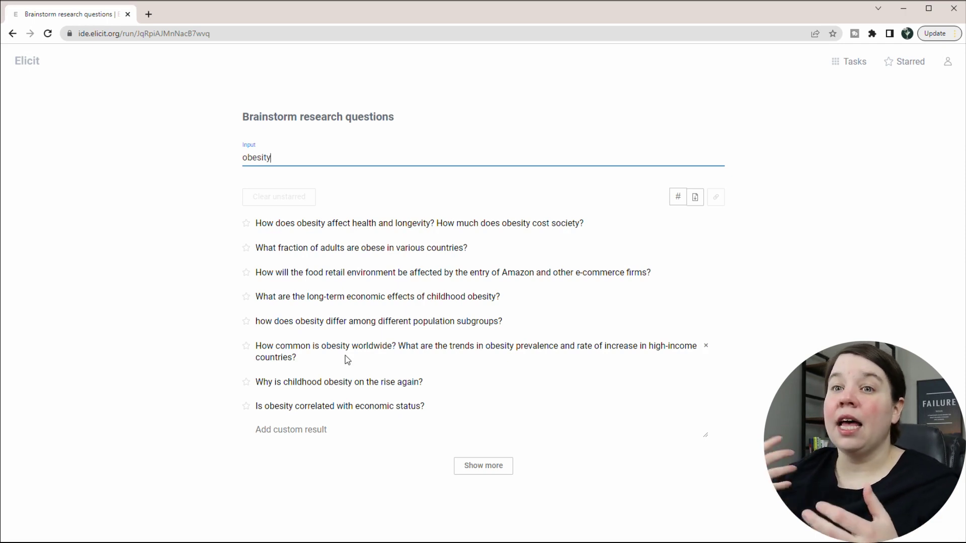
# Select the topic word 'obesity' in the Input field
pyautogui.doubleClick(269, 158)
# Rerun the brainstorm on 'maternal obesity affects on fetal development' and select the two fetal development questions
pyautogui.click(330, 160)
pyautogui.write('affec')
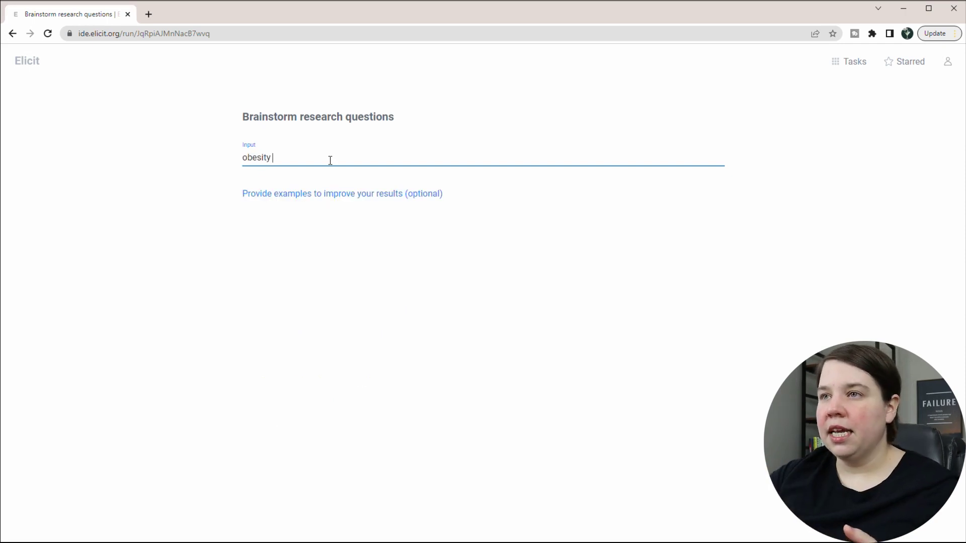
pyautogui.write('ts on')
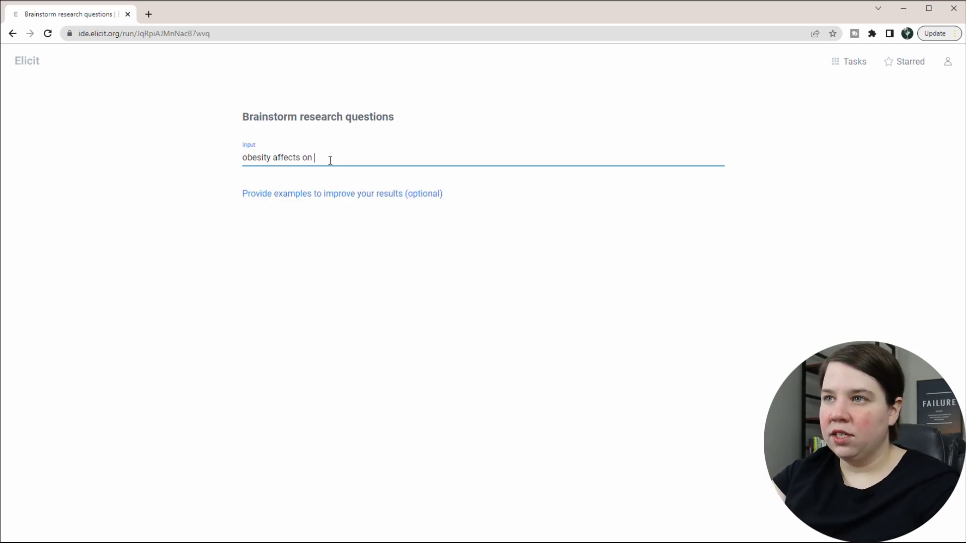
pyautogui.click(243, 158)
pyautogui.write('maternal')
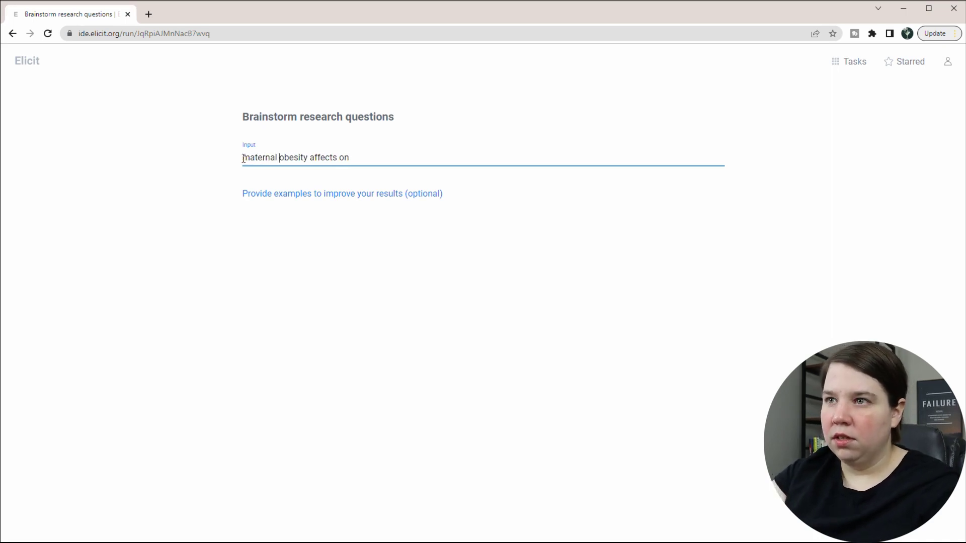
pyautogui.click(366, 160)
pyautogui.write('fetal d')
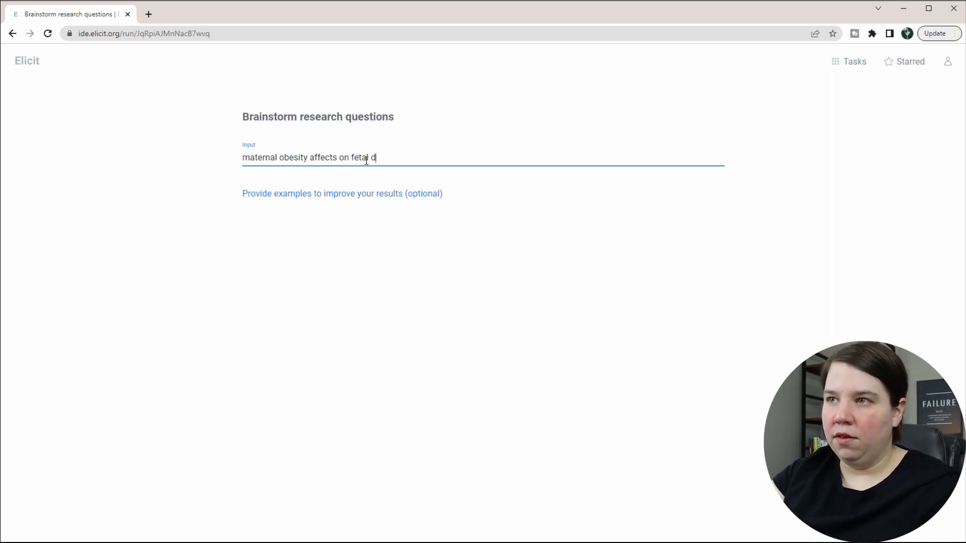
pyautogui.write('evelopment')
pyautogui.press('Return')
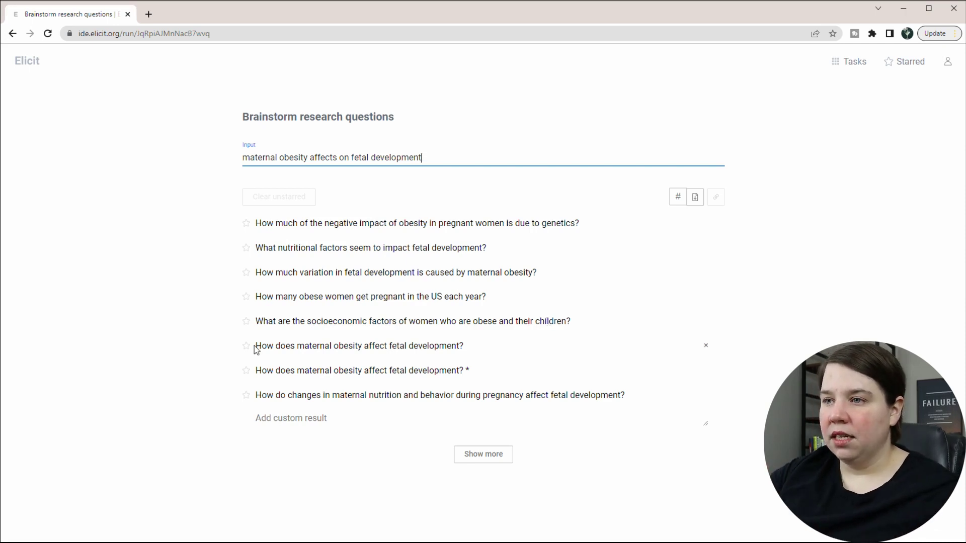
pyautogui.moveTo(255, 346); pyautogui.dragTo(449, 370)
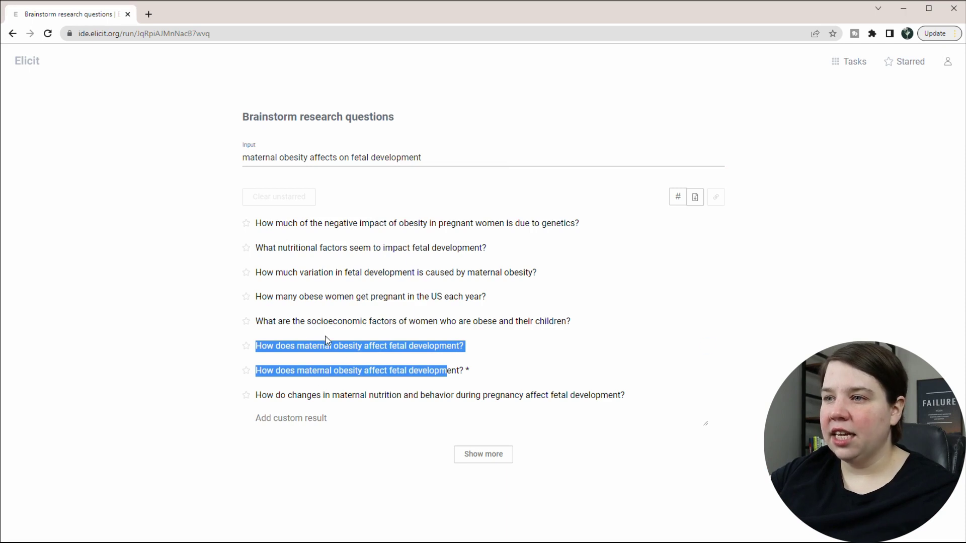
# Delete the duplicate fetal development question marked with an asterisk
pyautogui.click(475, 379)
pyautogui.doubleClick(475, 380)
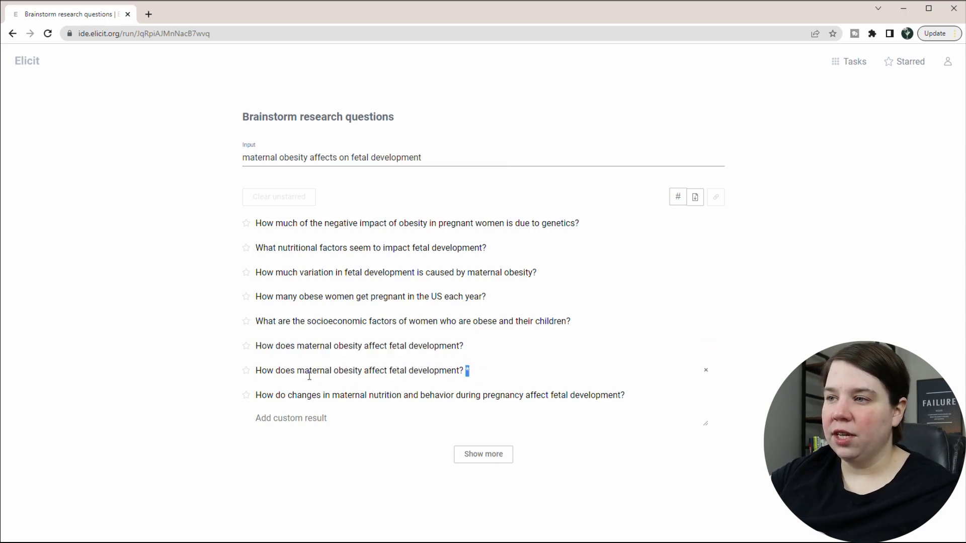
pyautogui.click(706, 370)
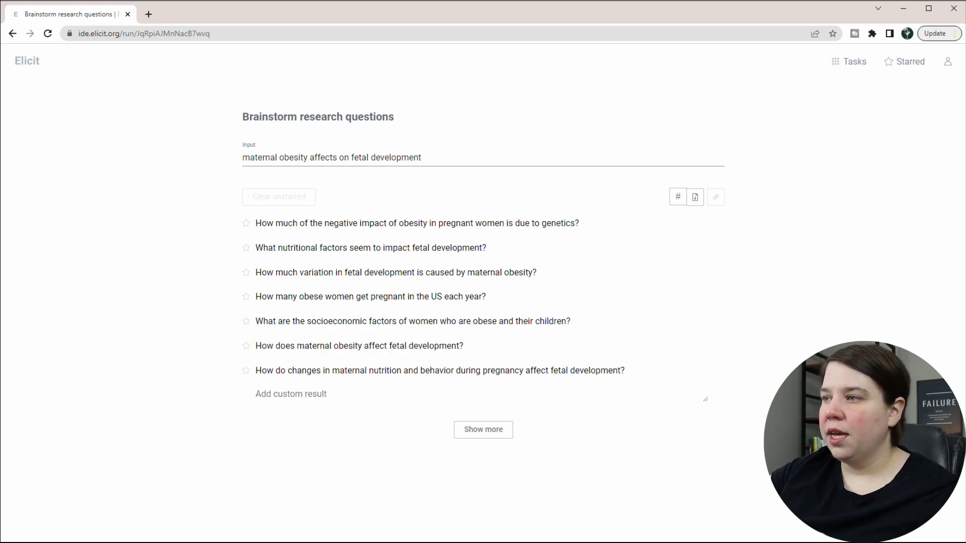
# Load more suggested questions and scroll through the expanded list
pyautogui.click(495, 437)
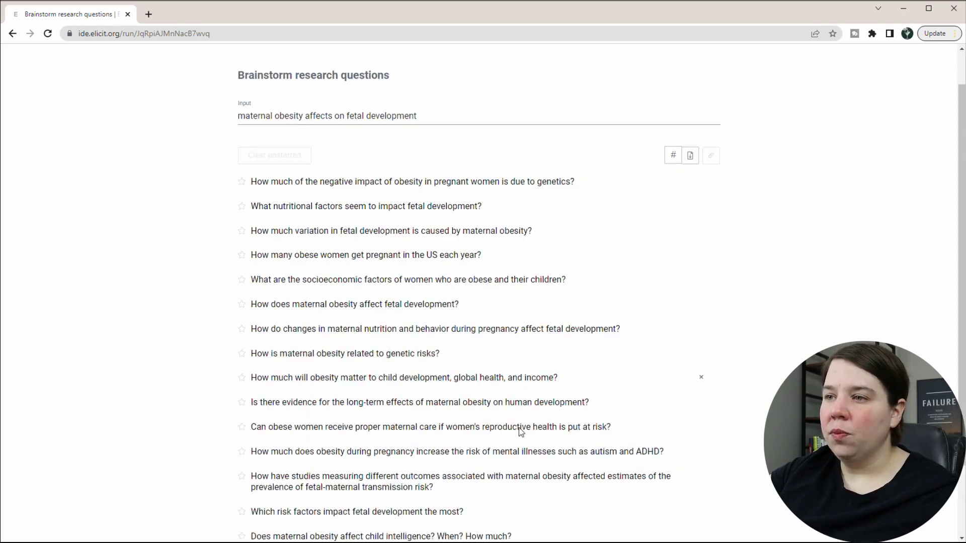
pyautogui.scroll(-3, 395, 289)
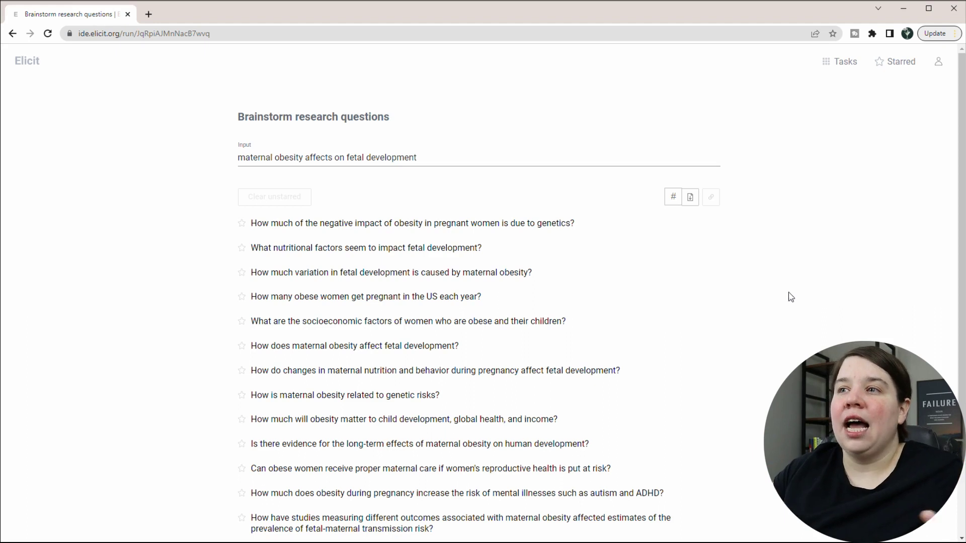
pyautogui.moveTo(357, 223); pyautogui.dragTo(566, 223)
# Select the whole genetics question, then open the Tasks page in a new browser tab
pyautogui.click(566, 223)
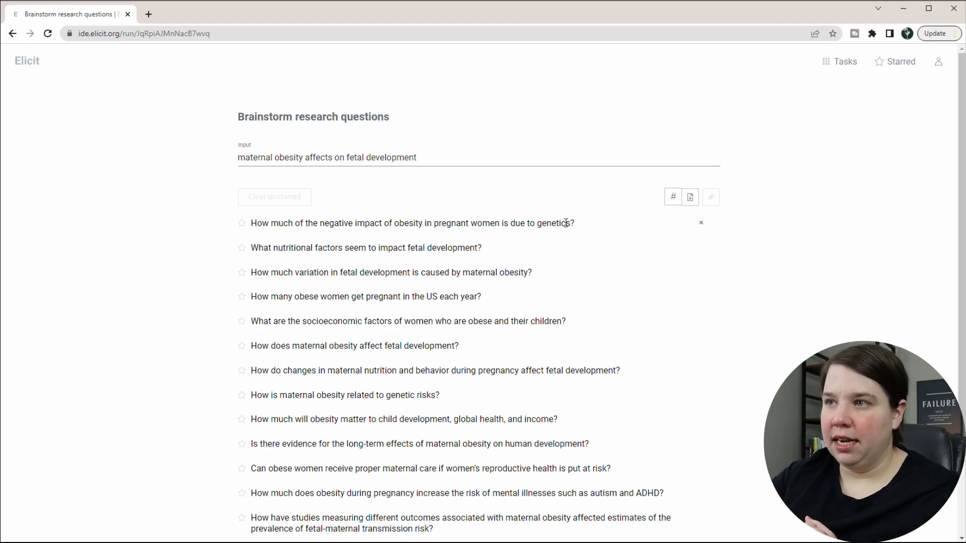
pyautogui.moveTo(576, 224); pyautogui.dragTo(234, 236)
pyautogui.hotkey('ctrl', 'c')
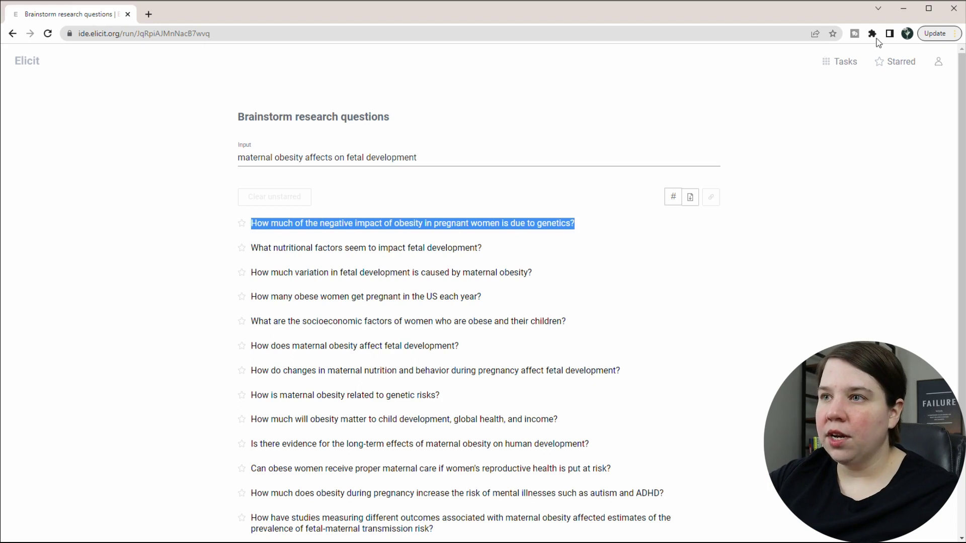
pyautogui.rightClick(840, 61)
pyautogui.click(861, 70)
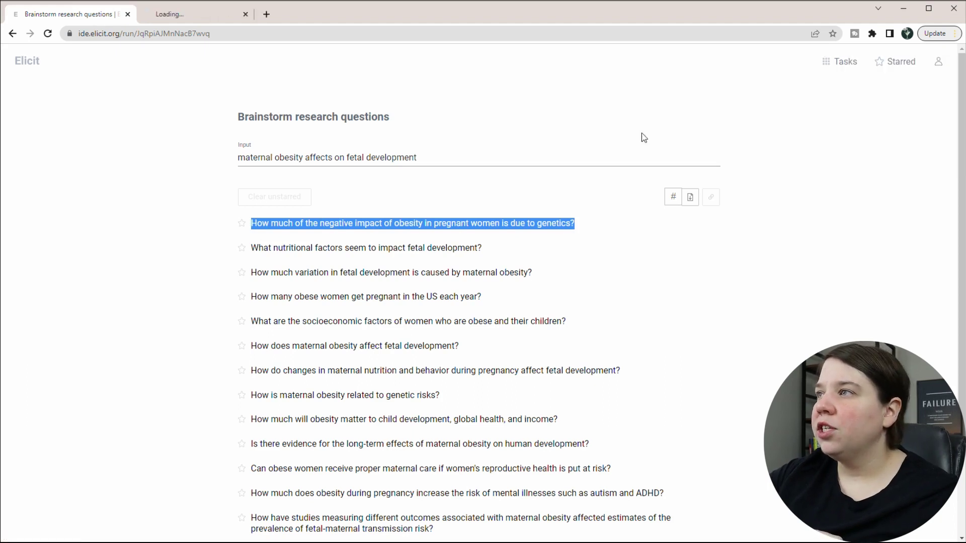
# Paste the genetics question into 'Lit review: Explore research questions' and run the search
pyautogui.hotkey('ctrl', 'Tab')
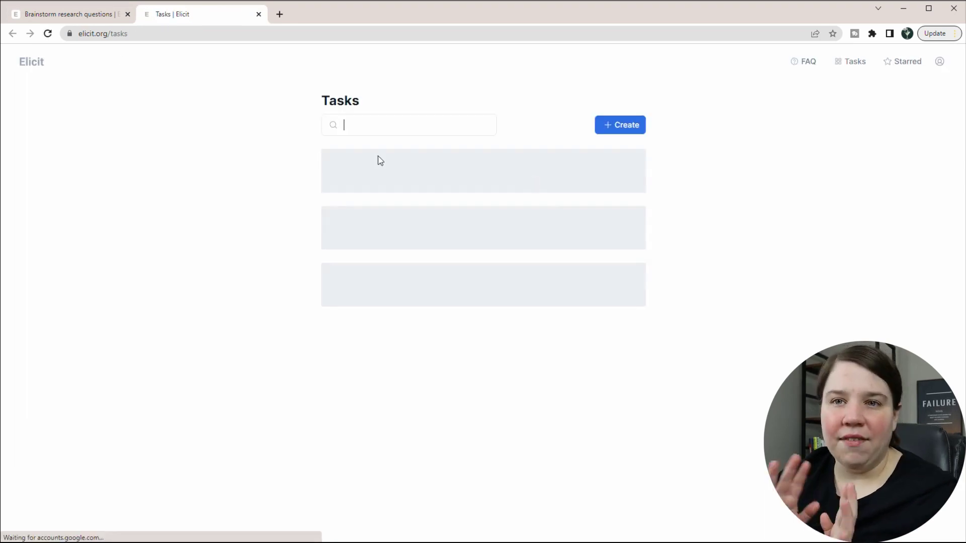
pyautogui.click(76, 14)
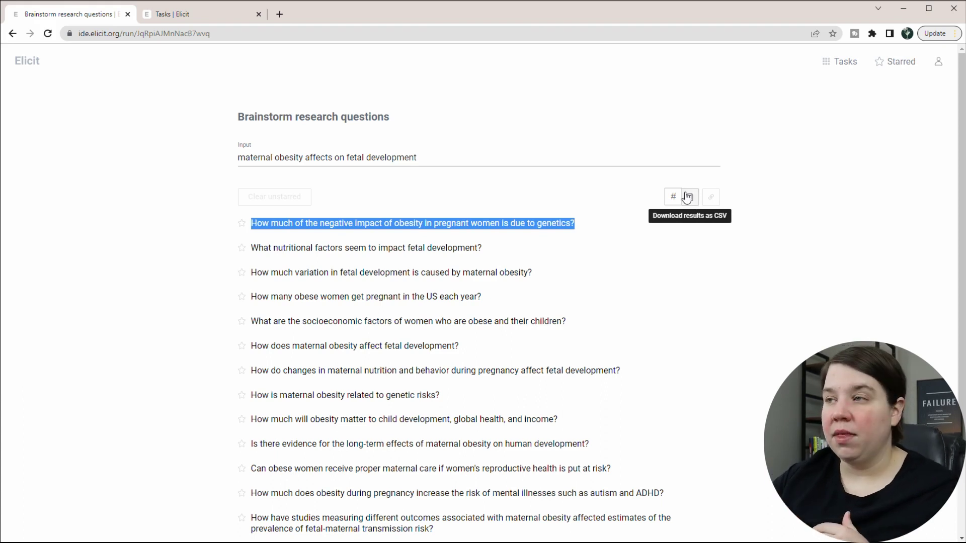
pyautogui.hotkey('ctrl', 'Tab')
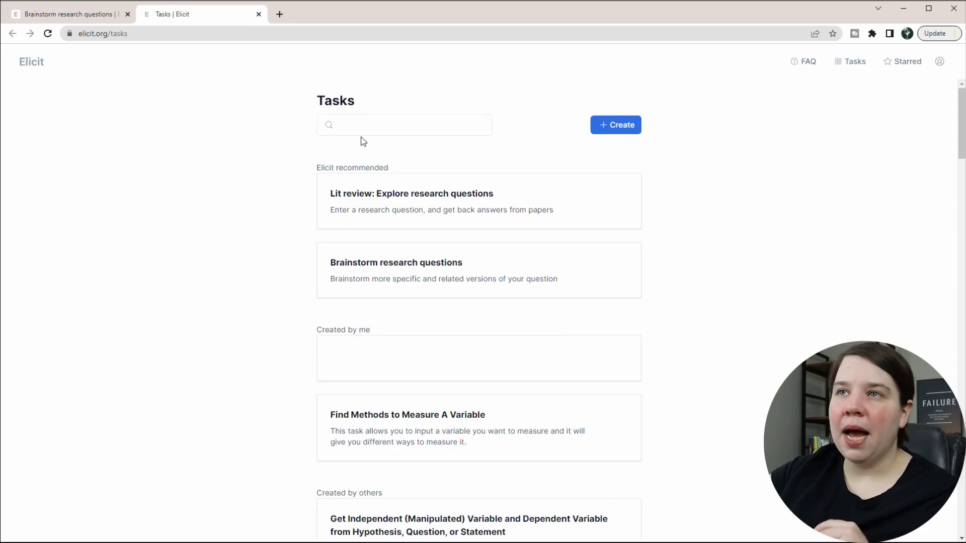
pyautogui.click(349, 196)
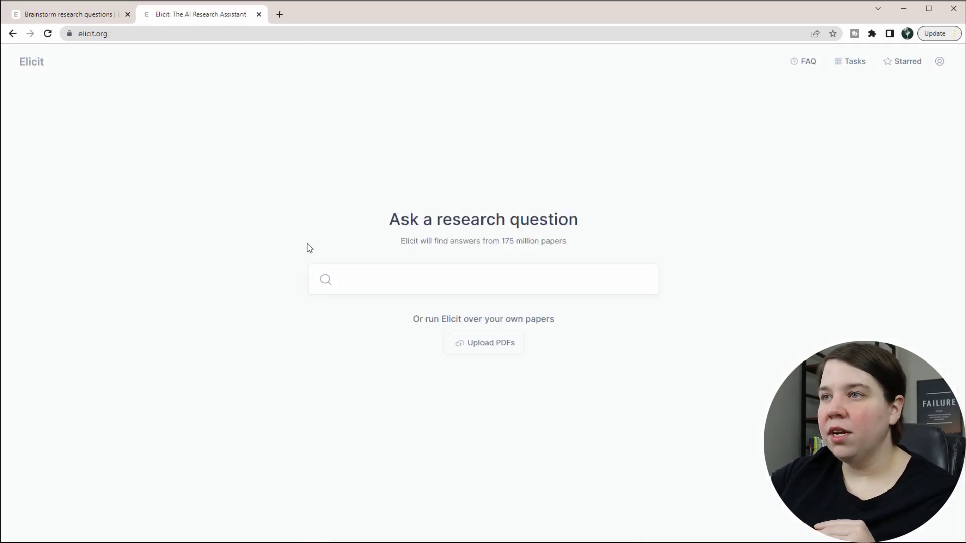
pyautogui.click(368, 288)
pyautogui.hotkey('ctrl', 'v')
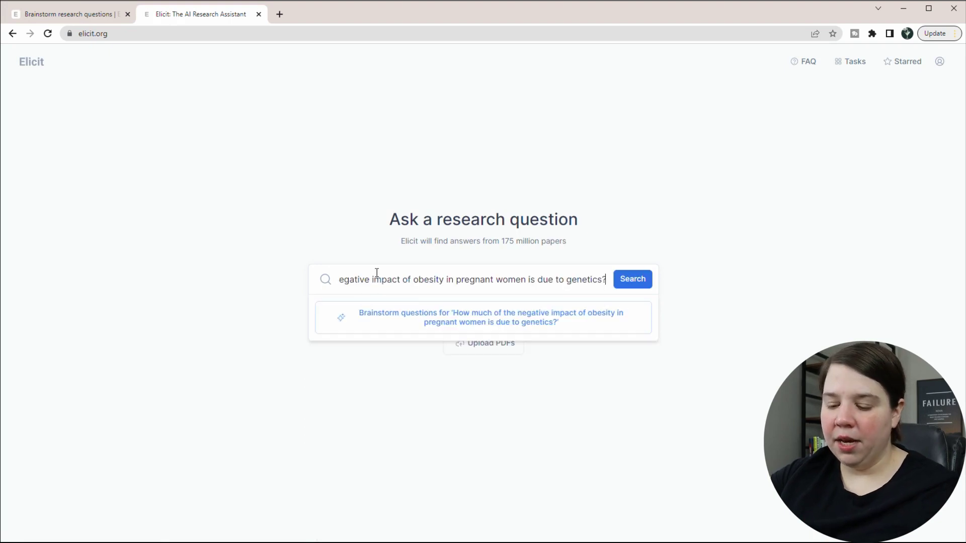
pyautogui.click(640, 283)
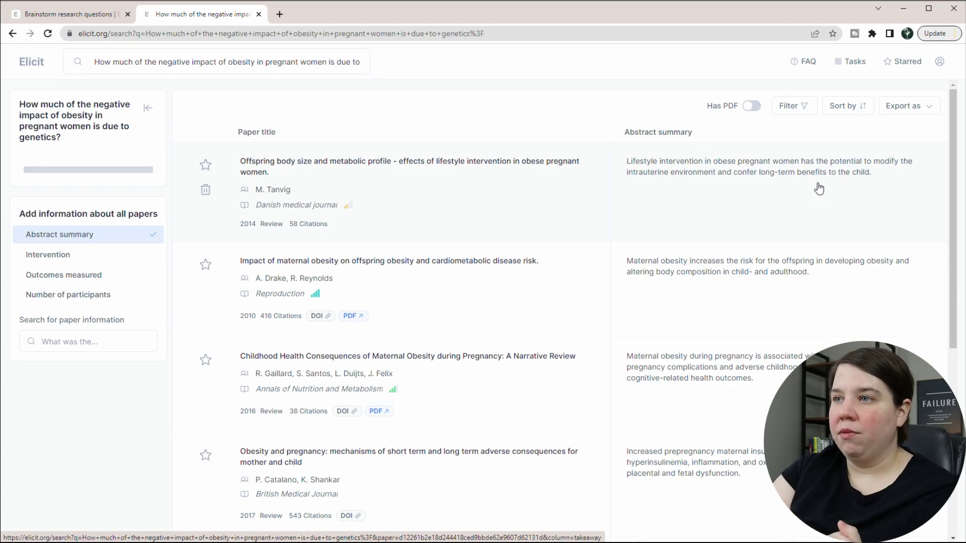
# Read the 'Summary of top 4 papers', highlighting the Drake 2010, Gaillard 2016 and Catalano 2017 findings
pyautogui.scroll(-2, 470, 292)
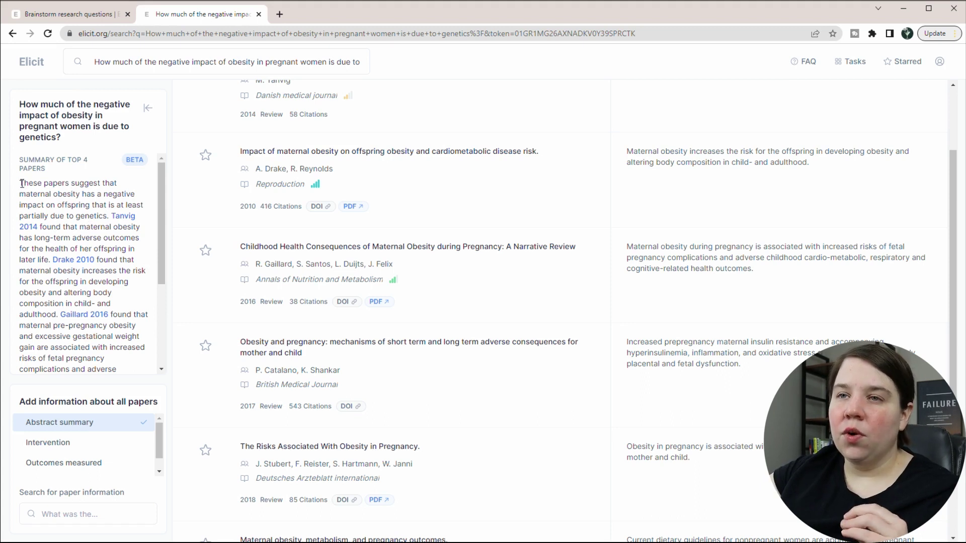
pyautogui.moveTo(20, 183); pyautogui.dragTo(83, 183)
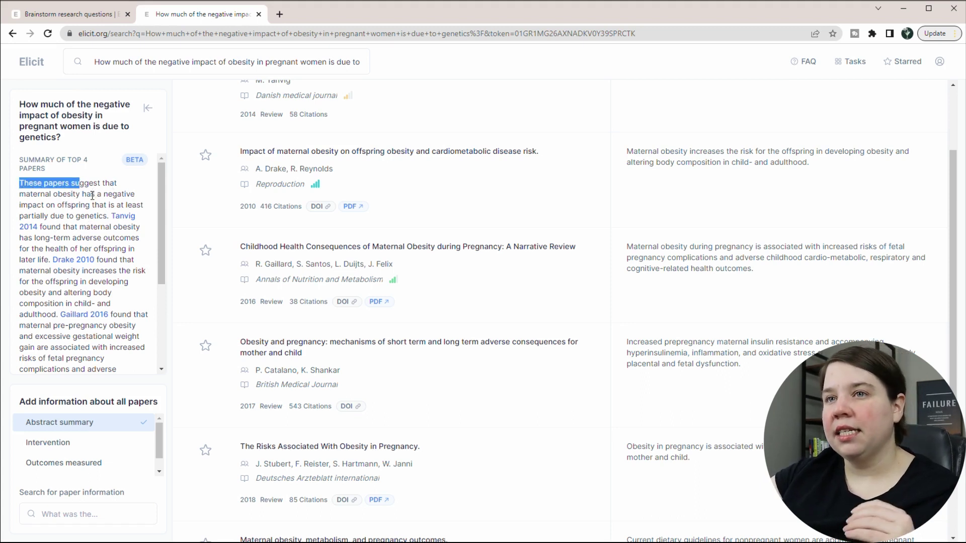
pyautogui.moveTo(95, 204)
pyautogui.mouseDown()
pyautogui.moveTo(110, 204)
pyautogui.moveTo(81, 215)
pyautogui.mouseUp()
pyautogui.click(84, 216)
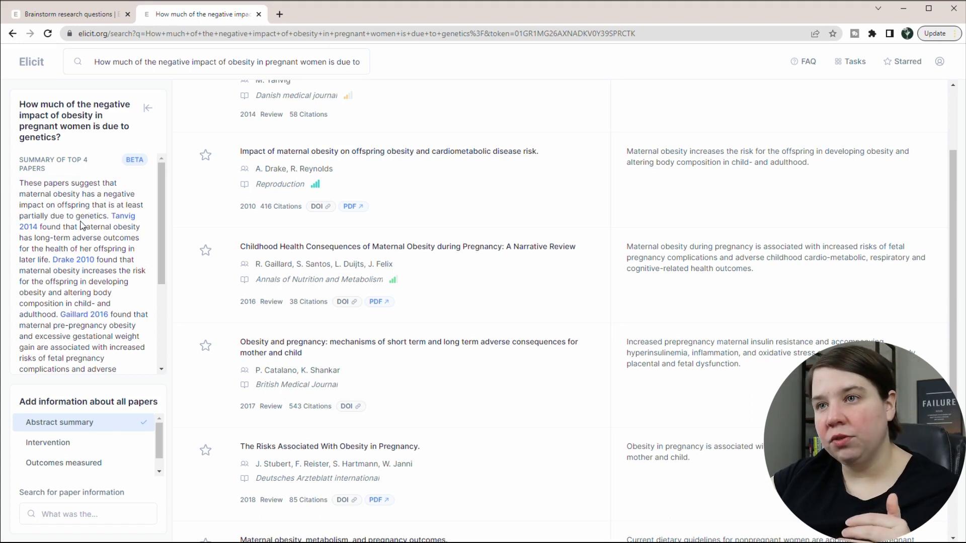
pyautogui.scroll(-1, 70, 221)
pyautogui.moveTo(112, 205); pyautogui.dragTo(113, 249)
pyautogui.scroll(-1, 114, 250)
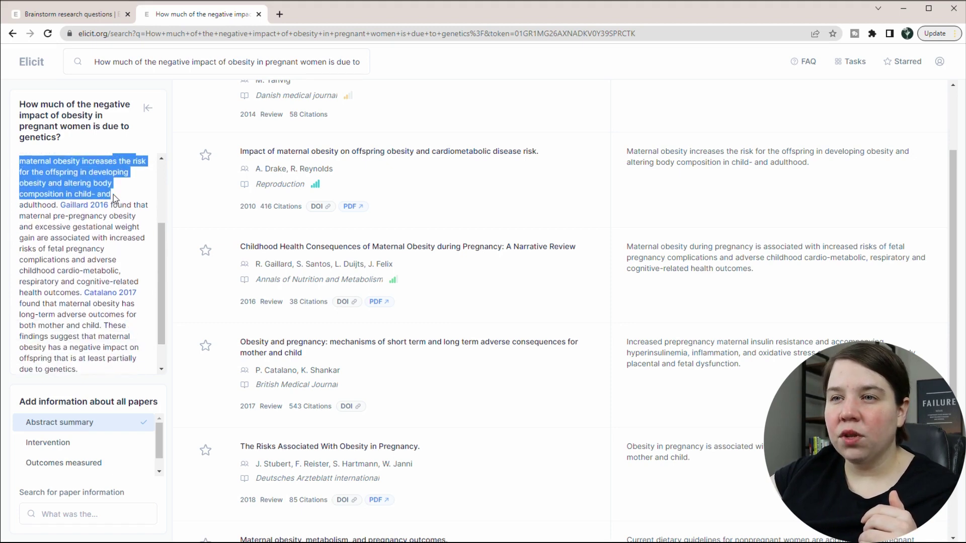
pyautogui.click(114, 207)
pyautogui.moveTo(113, 207); pyautogui.dragTo(111, 289)
pyautogui.scroll(-1, 98, 322)
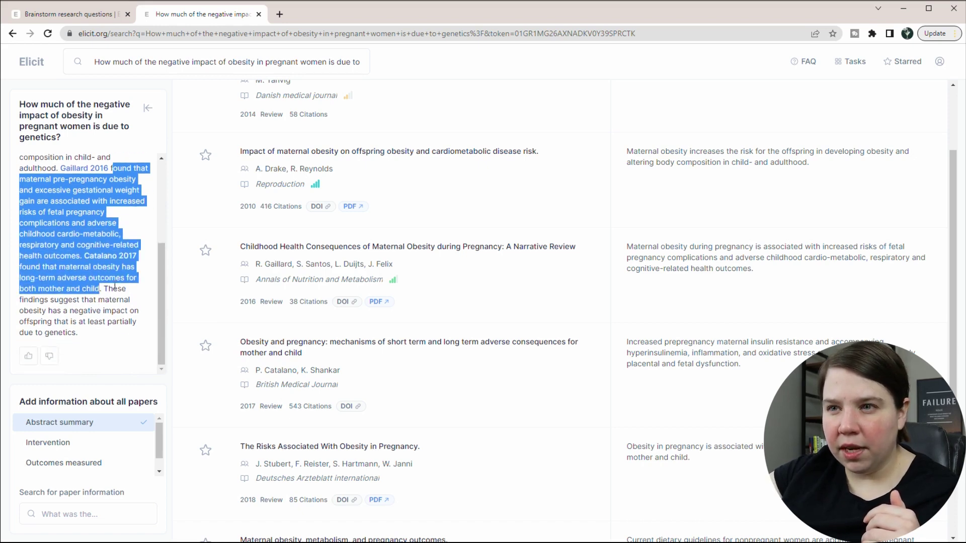
pyautogui.click(107, 288)
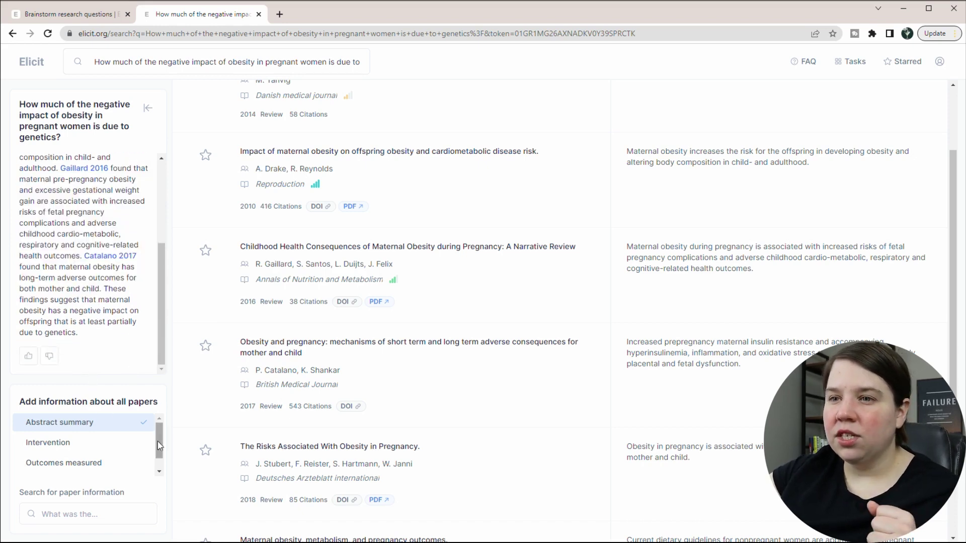
pyautogui.scroll(-5, 179, 415)
pyautogui.scroll(-1, 60, 443)
# Choose 'Question-relevant summary' from the Add information field list to add it beside the abstract summaries
pyautogui.click(81, 513)
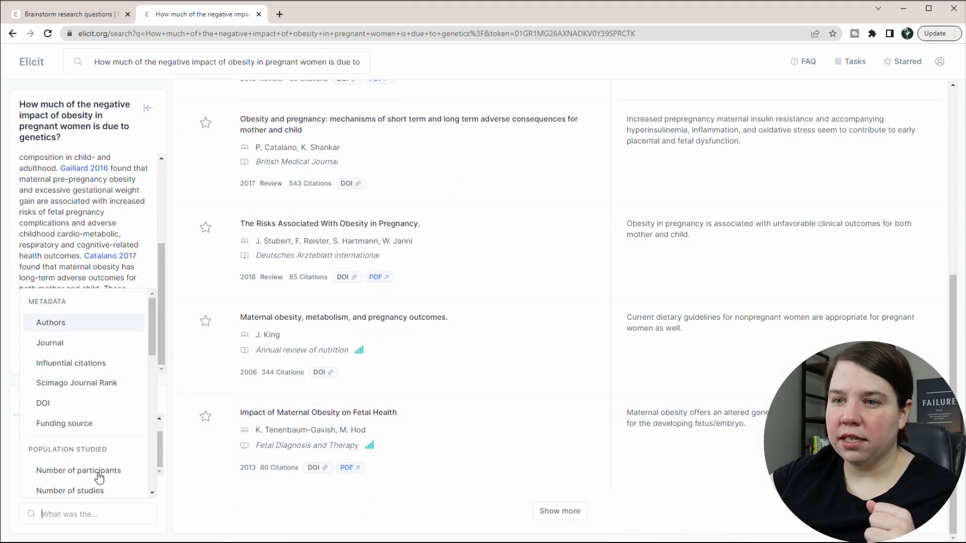
pyautogui.scroll(-4, 156, 366)
pyautogui.scroll(-4, 86, 431)
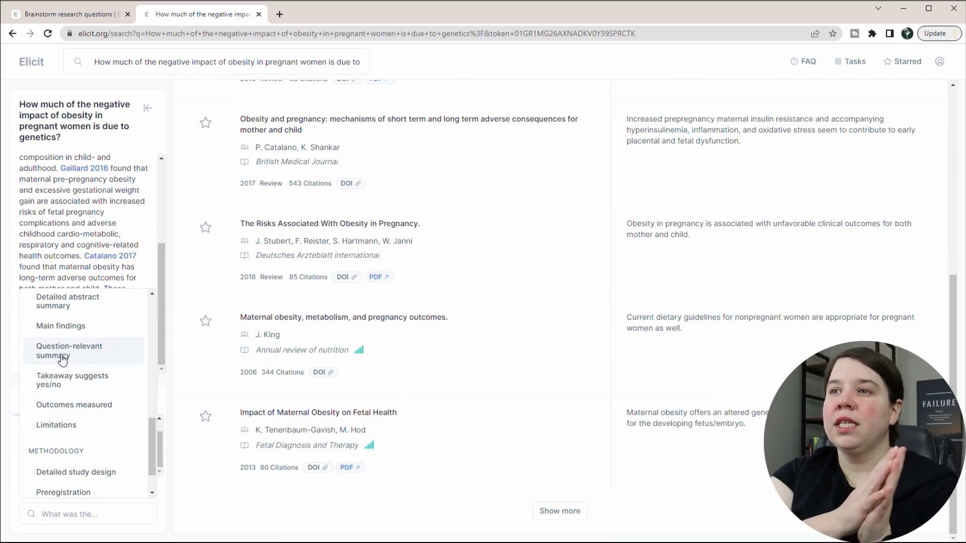
pyautogui.click(62, 358)
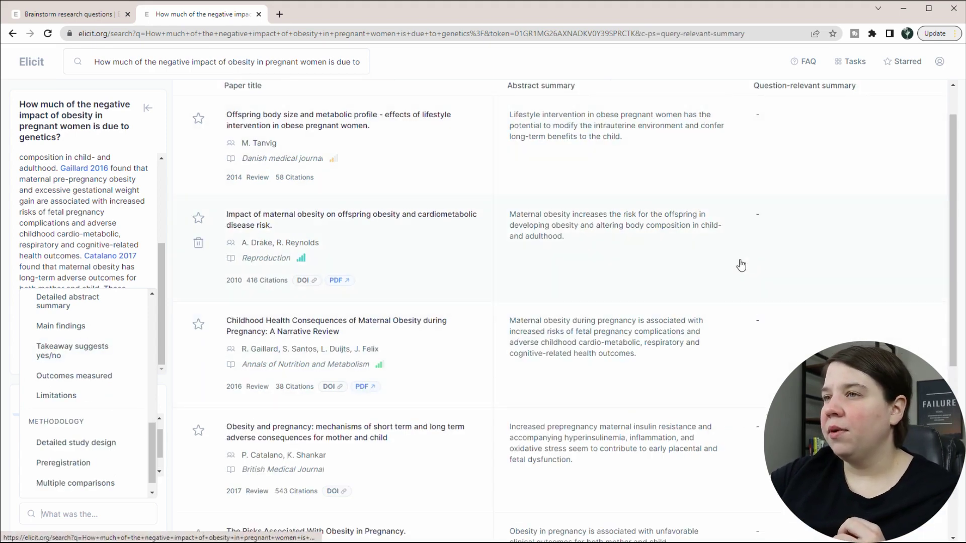
pyautogui.scroll(1, 757, 286)
pyautogui.scroll(-7, 760, 289)
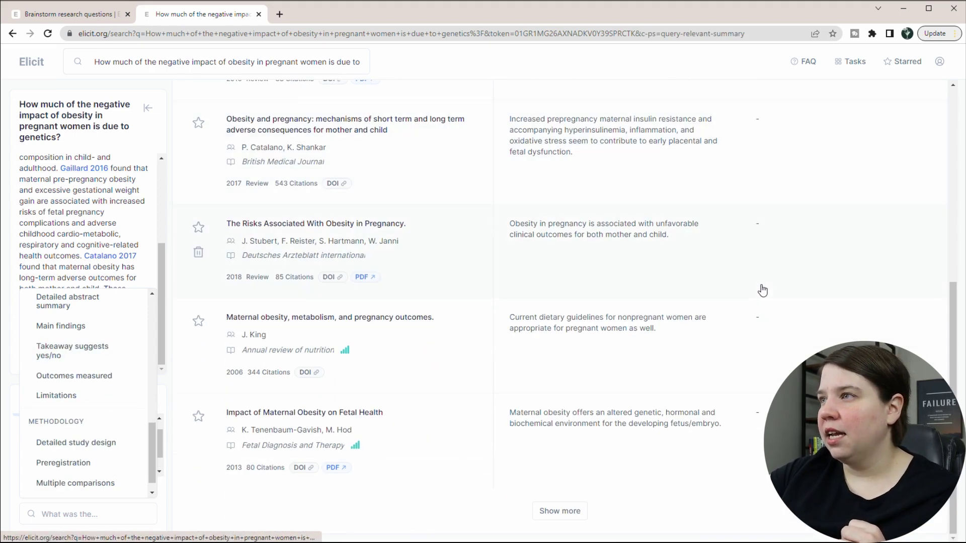
pyautogui.scroll(6, 791, 330)
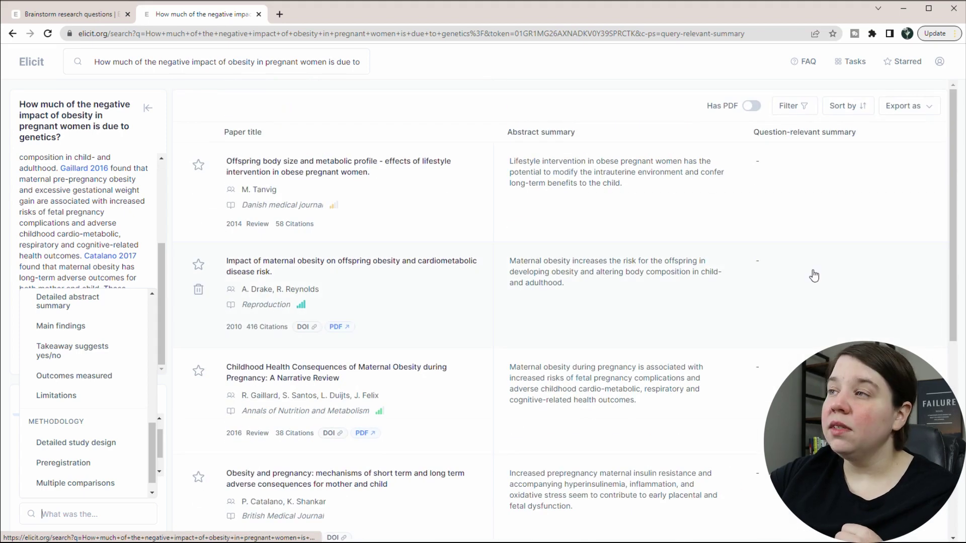